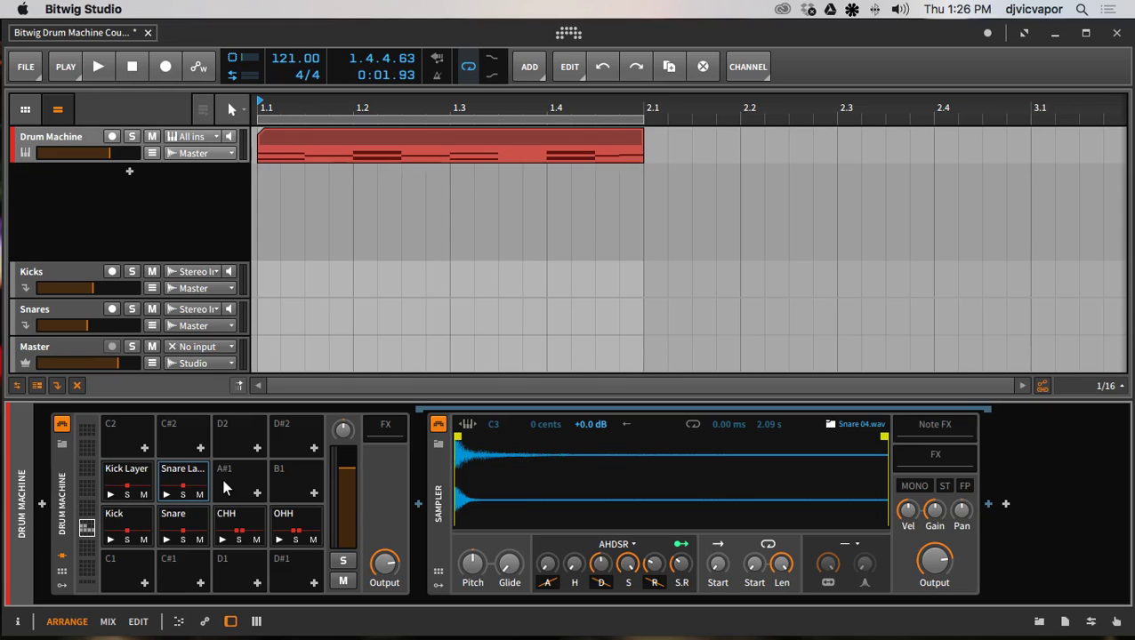
Show the Drum Machine's remote controls and open the Remote Controls Editor
click(436, 501)
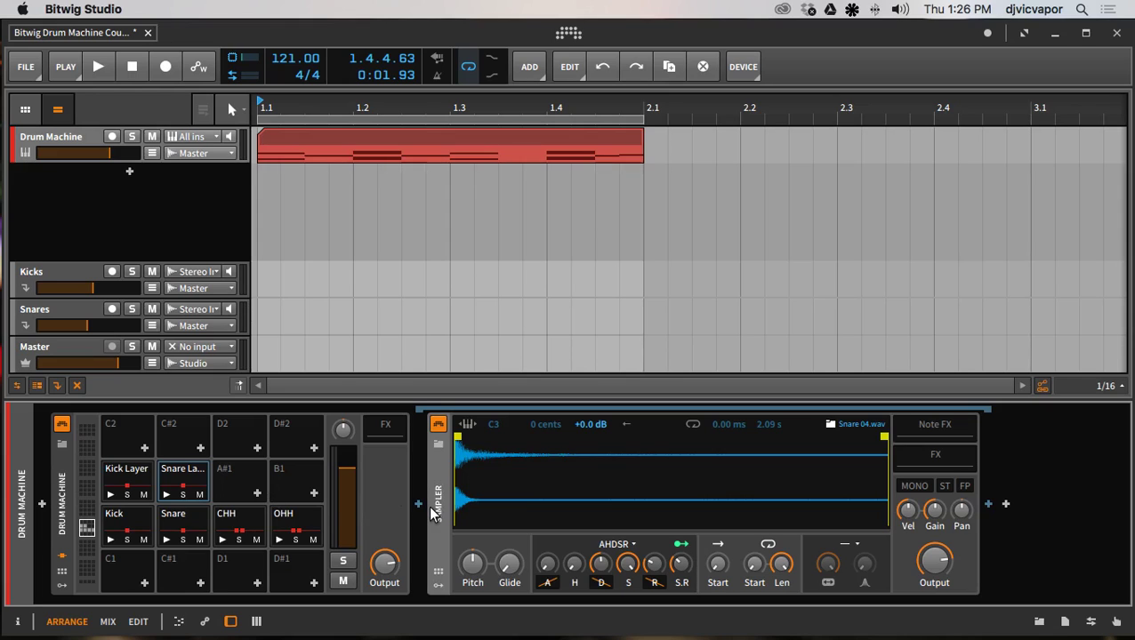
click(64, 570)
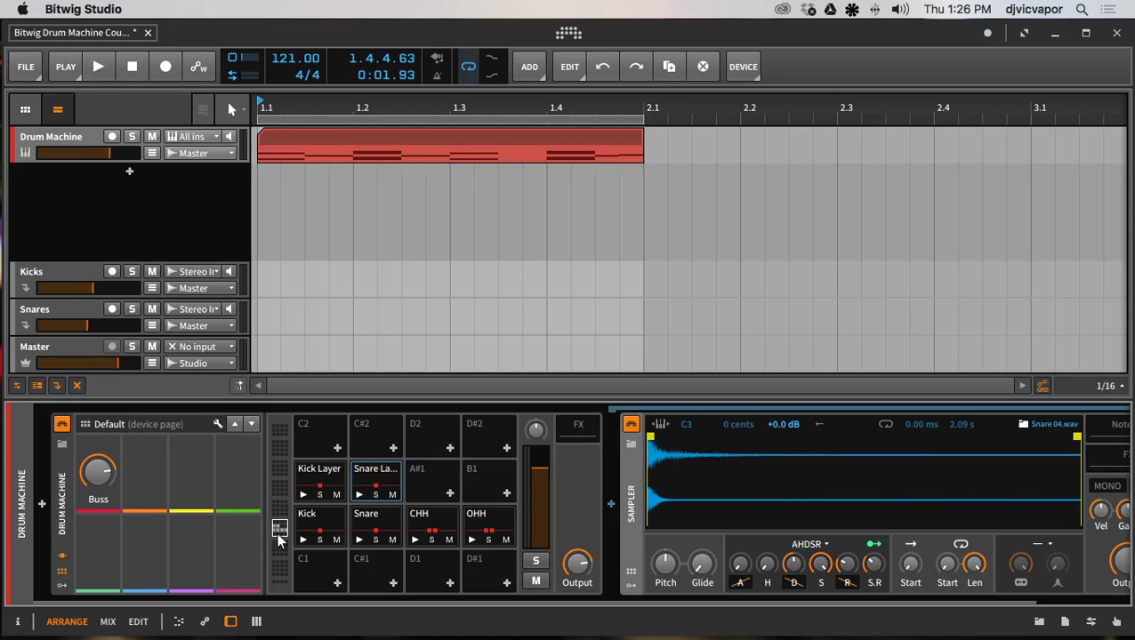
click(217, 424)
scroll(283, 272, down, 2)
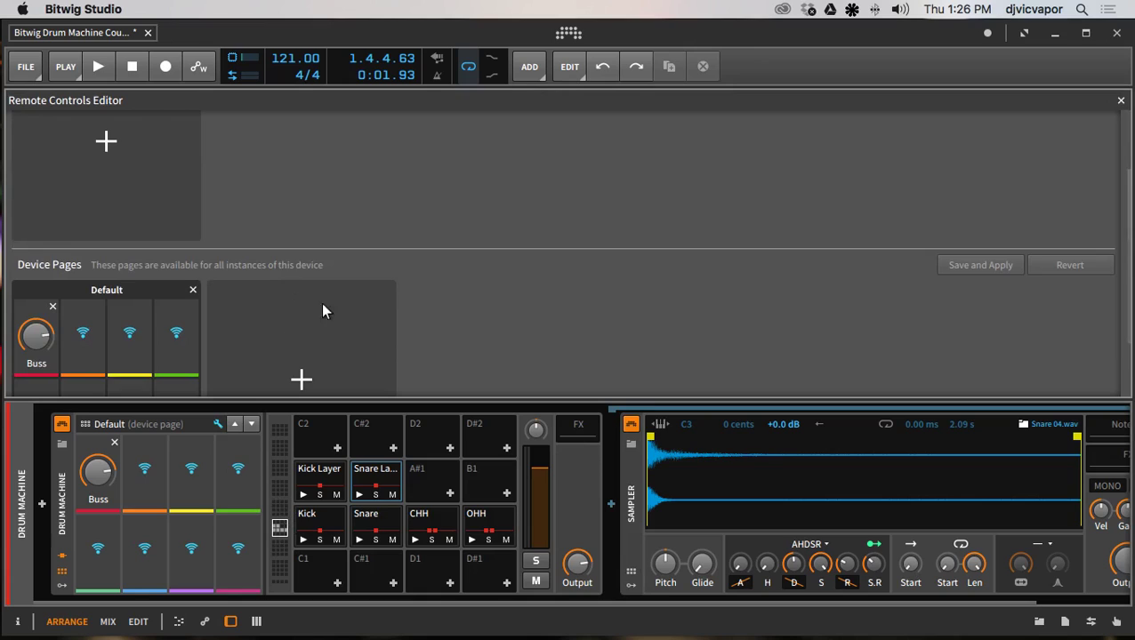
scroll(294, 297, down, 1)
scroll(435, 278, down, 1)
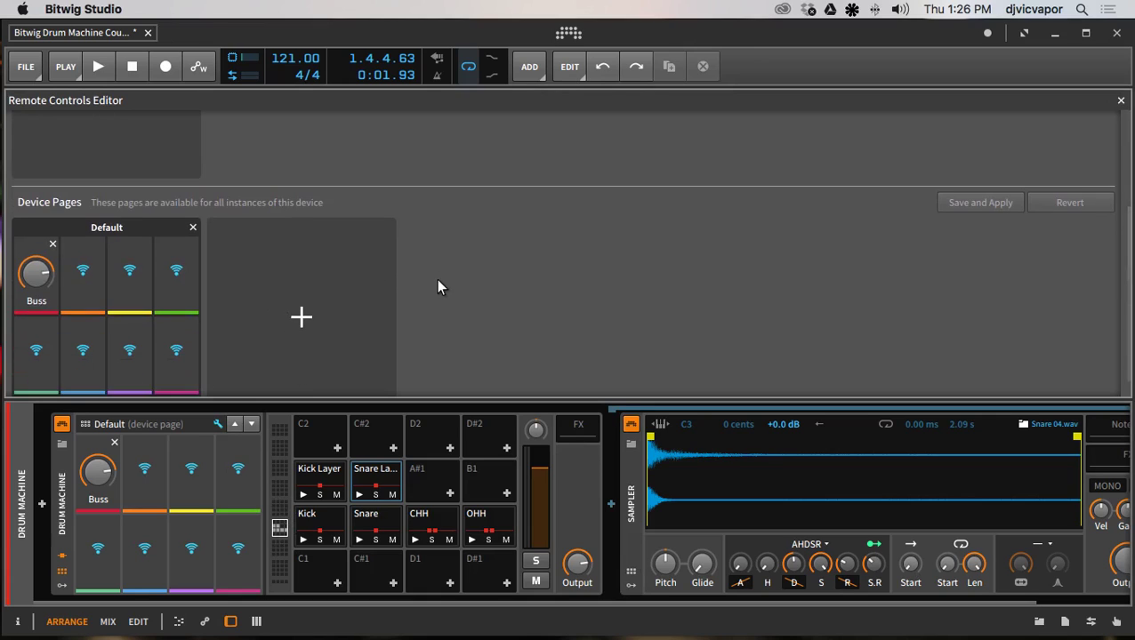
scroll(348, 283, down, 1)
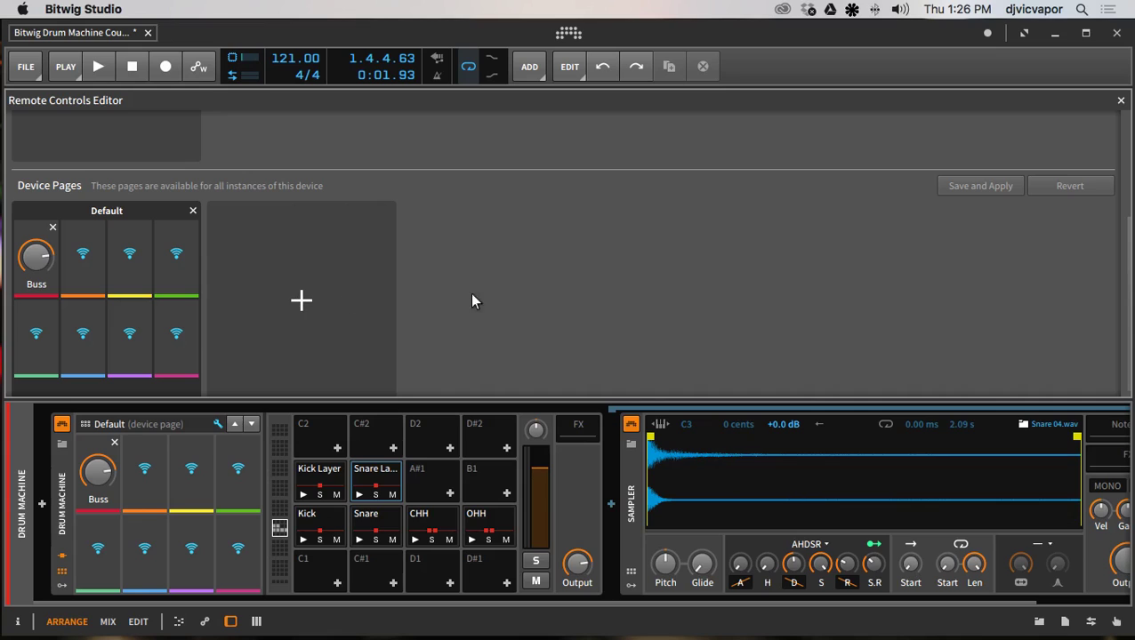
scroll(493, 285, down, 1)
Add a new device page, Page 2, and start assigning its first control
click(636, 504)
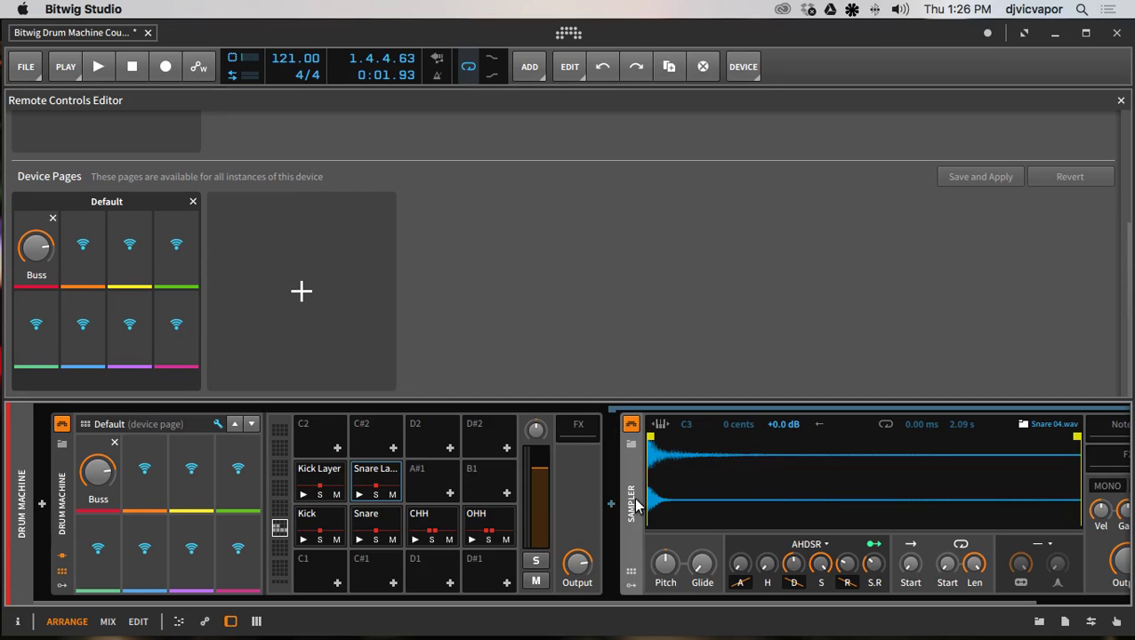
click(300, 292)
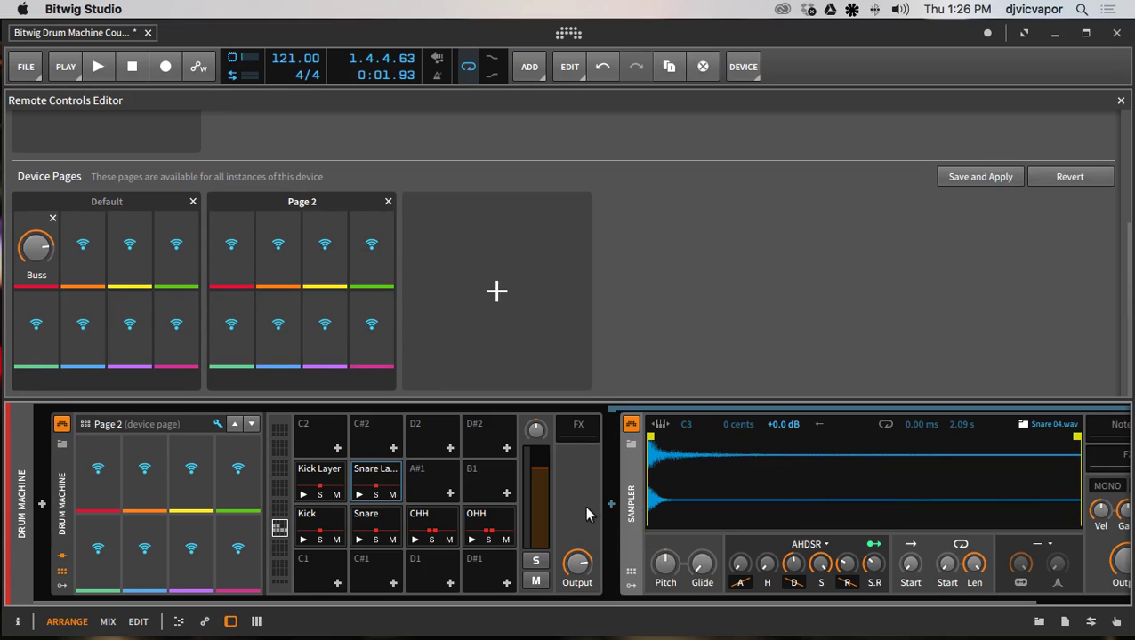
click(233, 256)
click(233, 256)
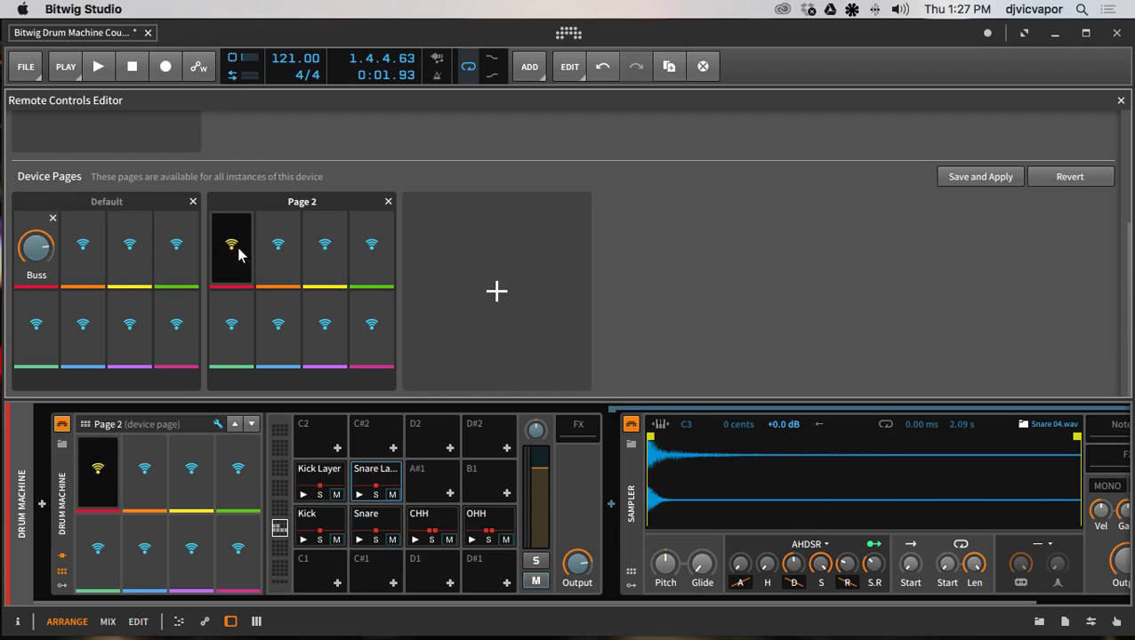
Cancel the pending mapping so Page 2's first control stays empty, then scroll the device chain
click(555, 352)
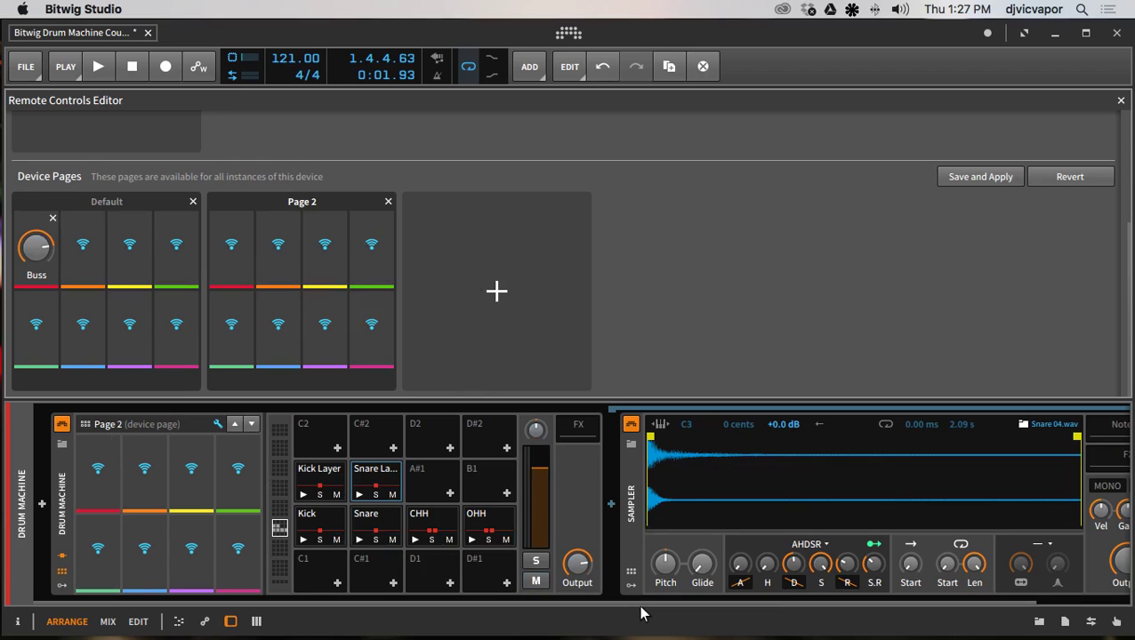
drag(640, 601, 854, 608)
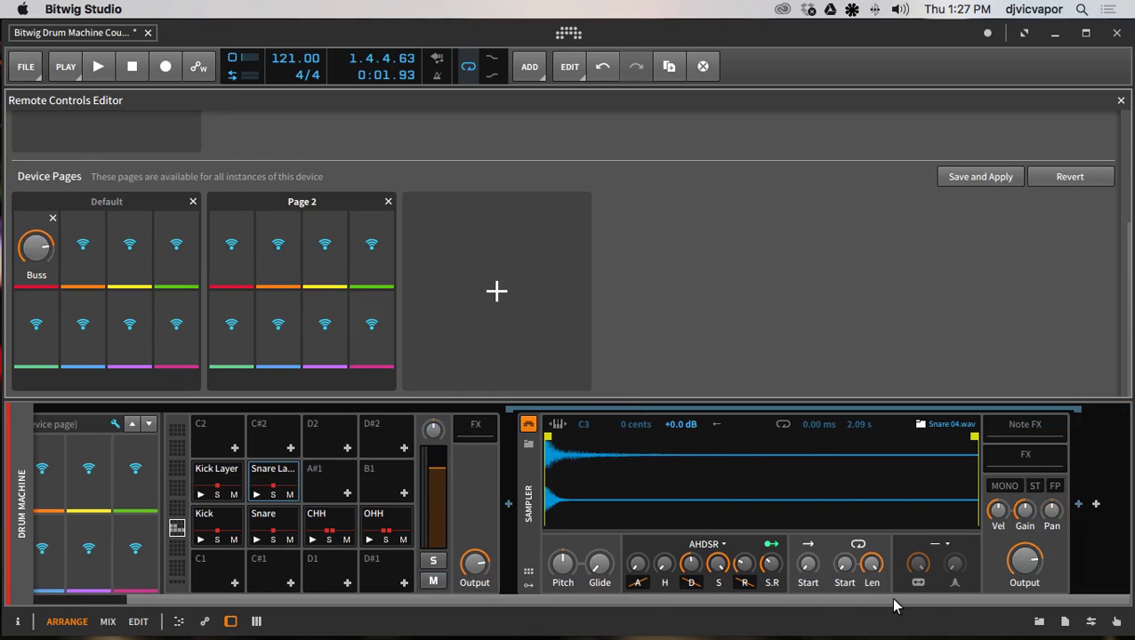
drag(779, 608, 567, 602)
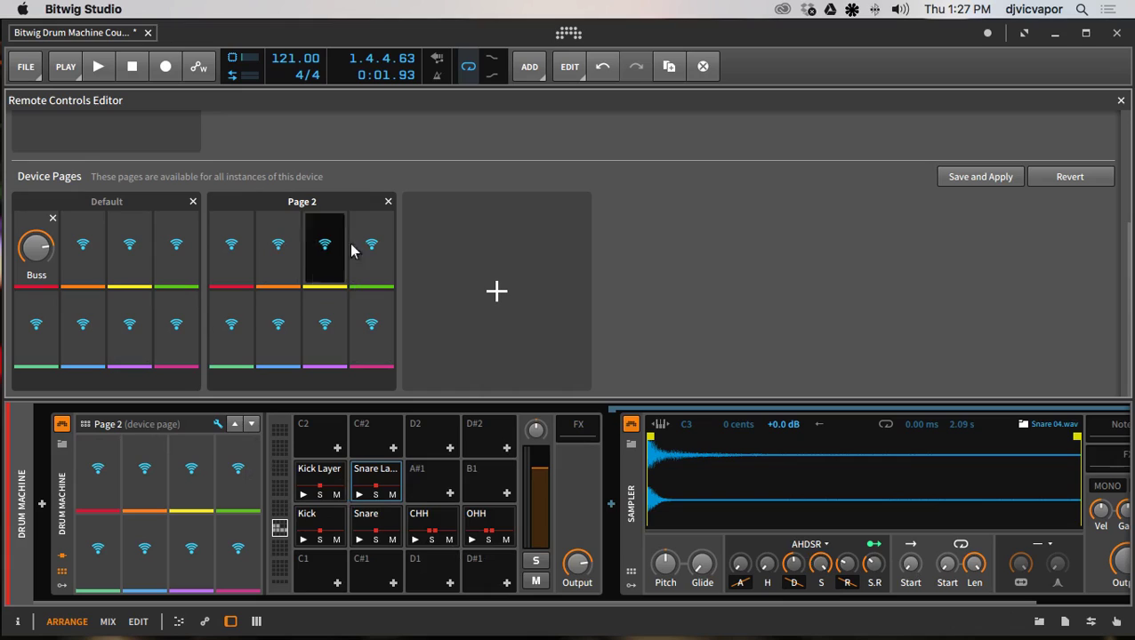
Close the editor without saving Page 2 and collapse the Drum Machine's remote-control panel
click(1120, 103)
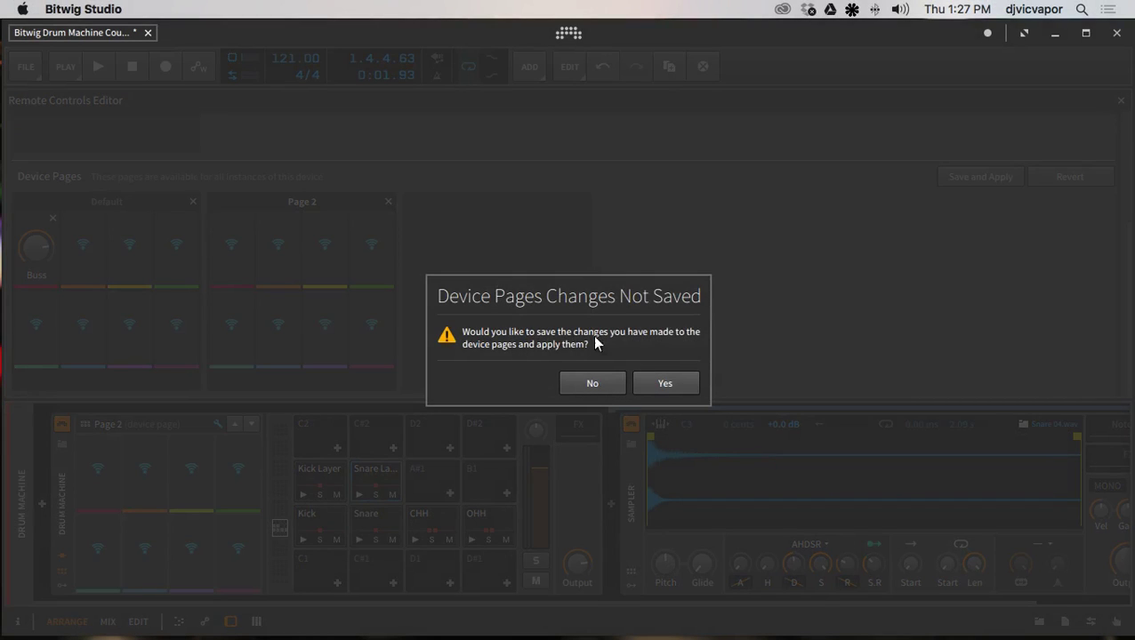
click(580, 378)
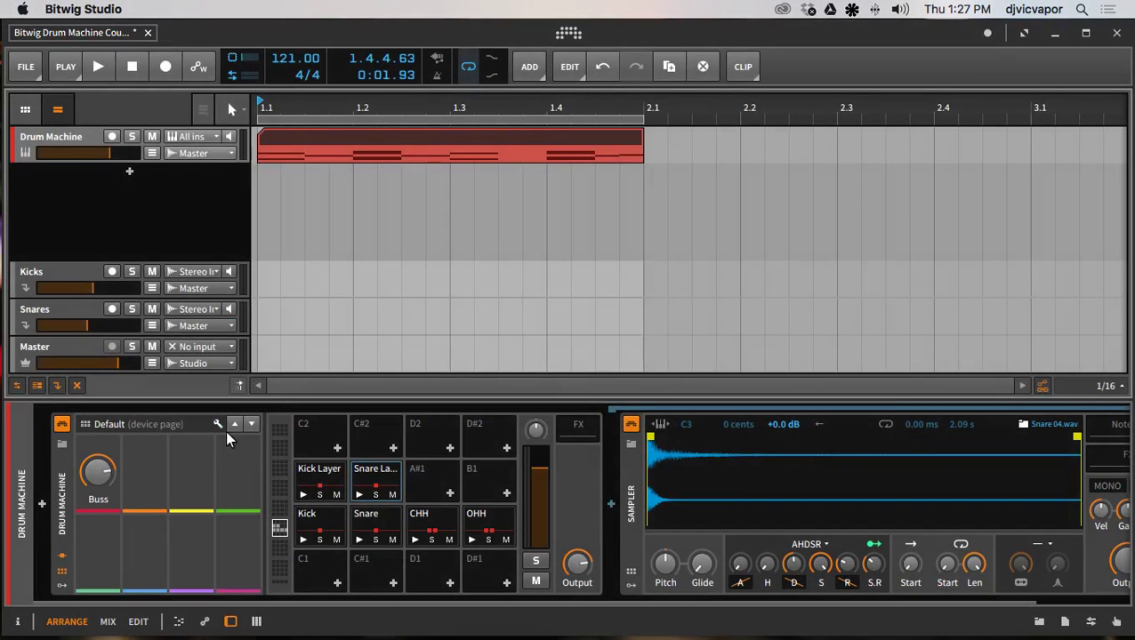
click(62, 574)
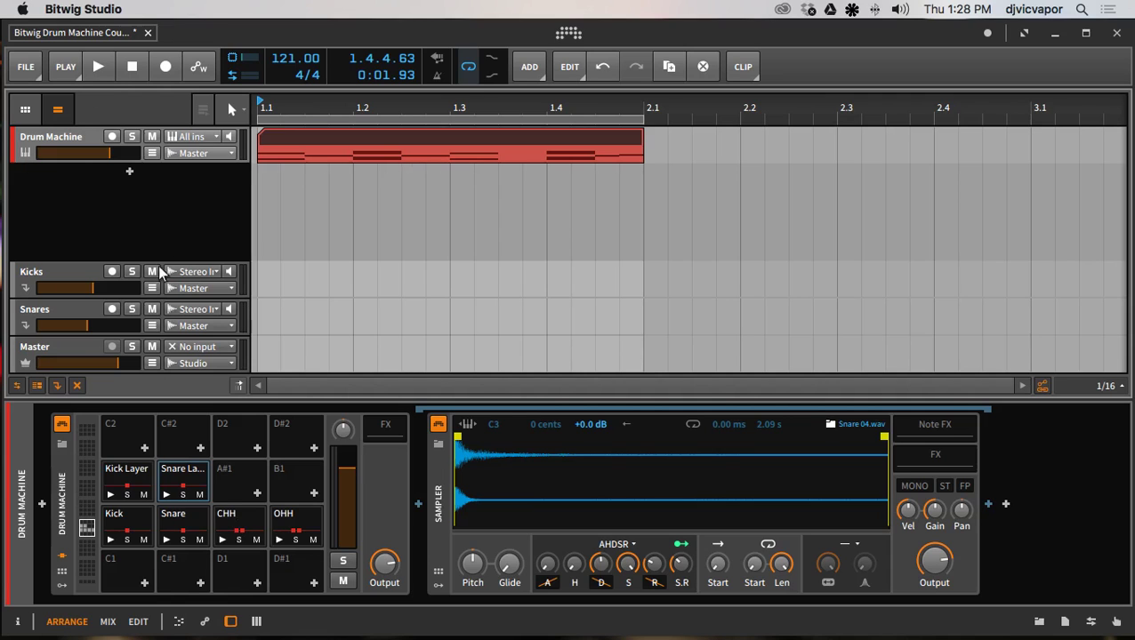
Play and stop the drum clip twice, then select the CHH pad
click(97, 67)
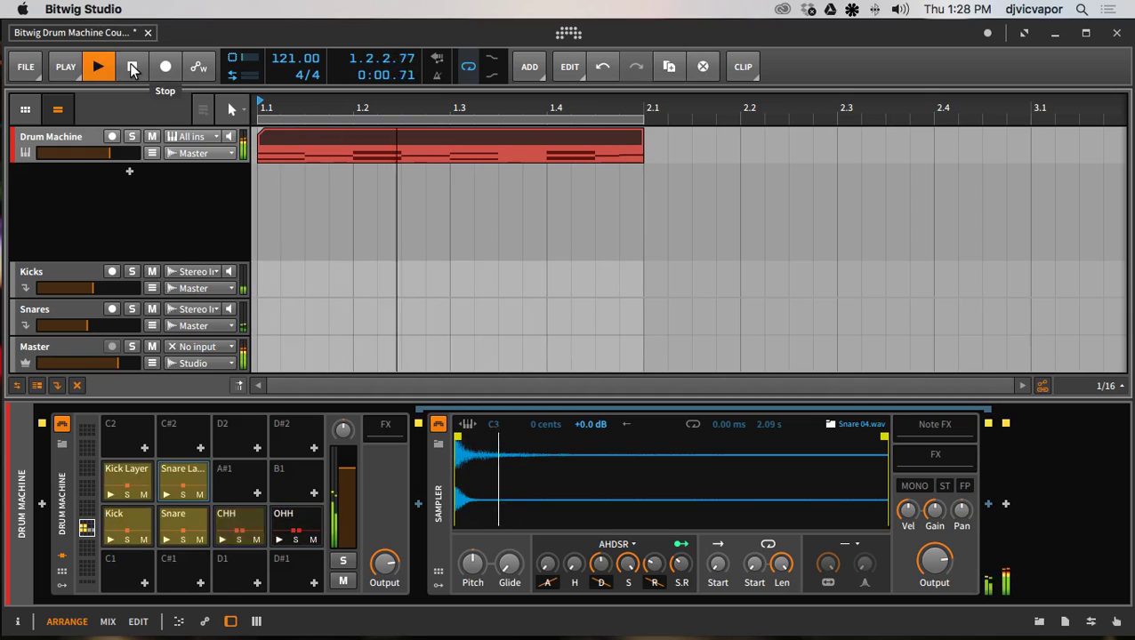
click(132, 68)
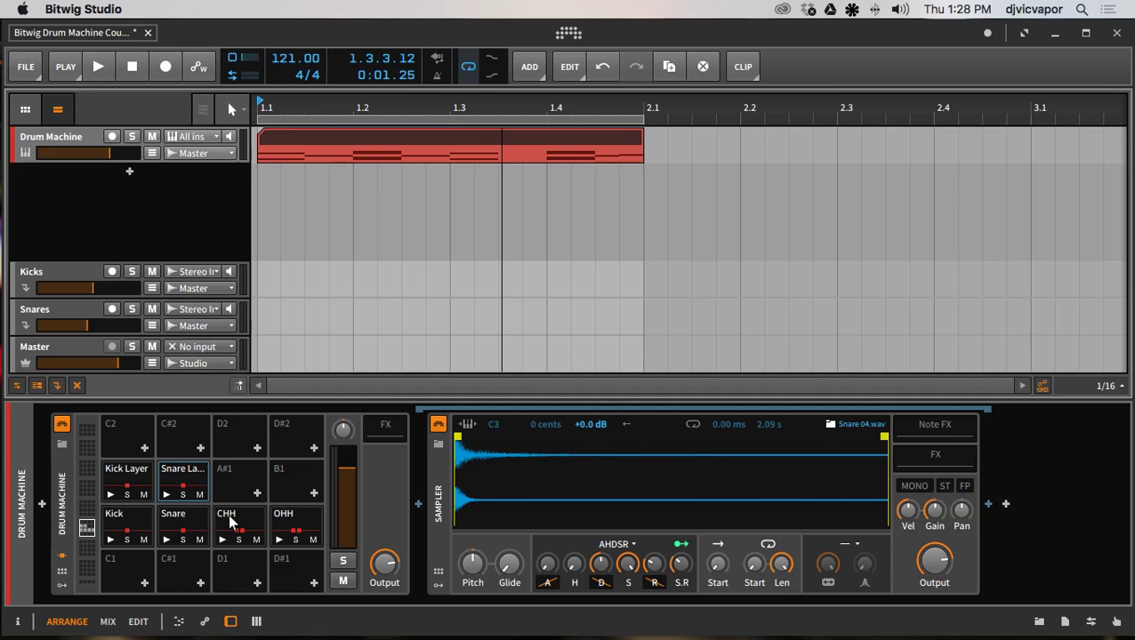
click(98, 67)
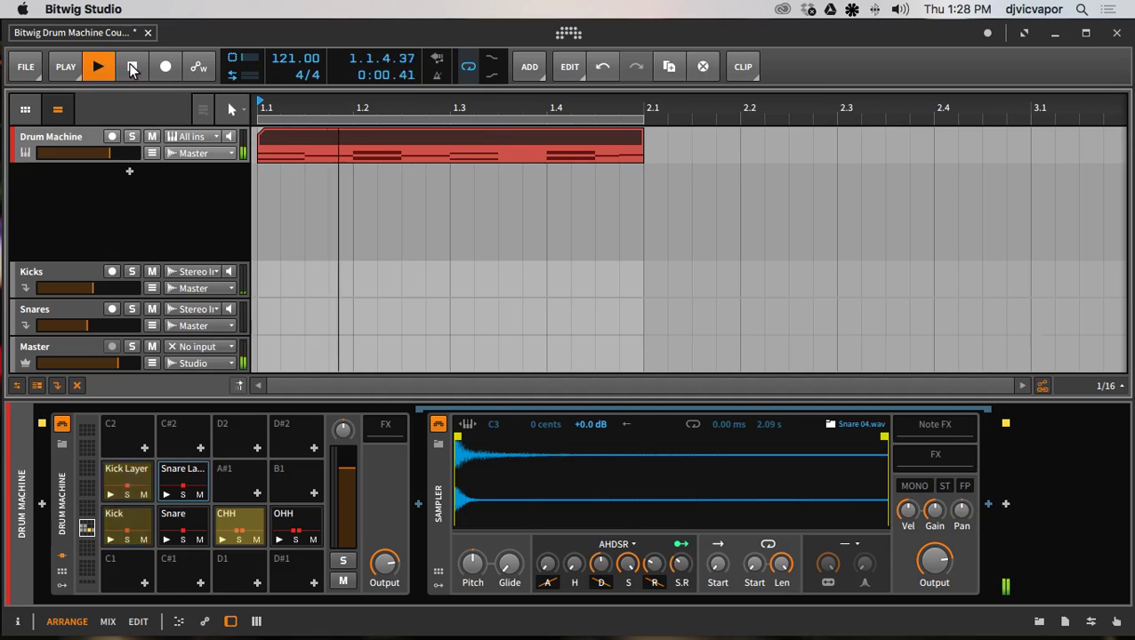
click(132, 68)
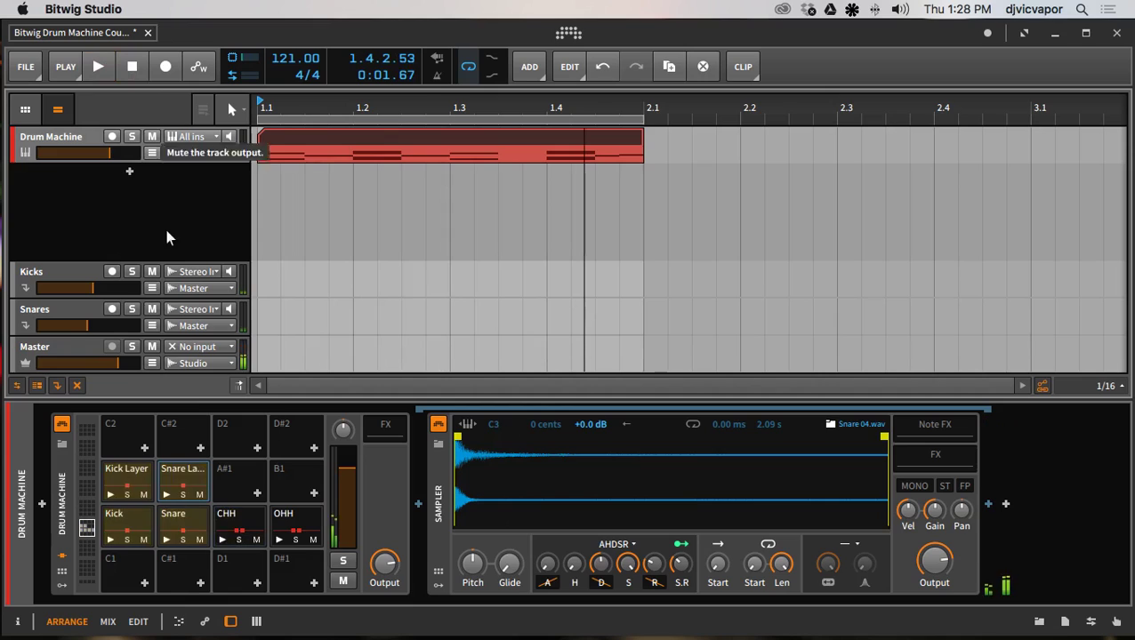
click(230, 521)
Set the Snare pad to be choked by G1 - OHH
click(180, 523)
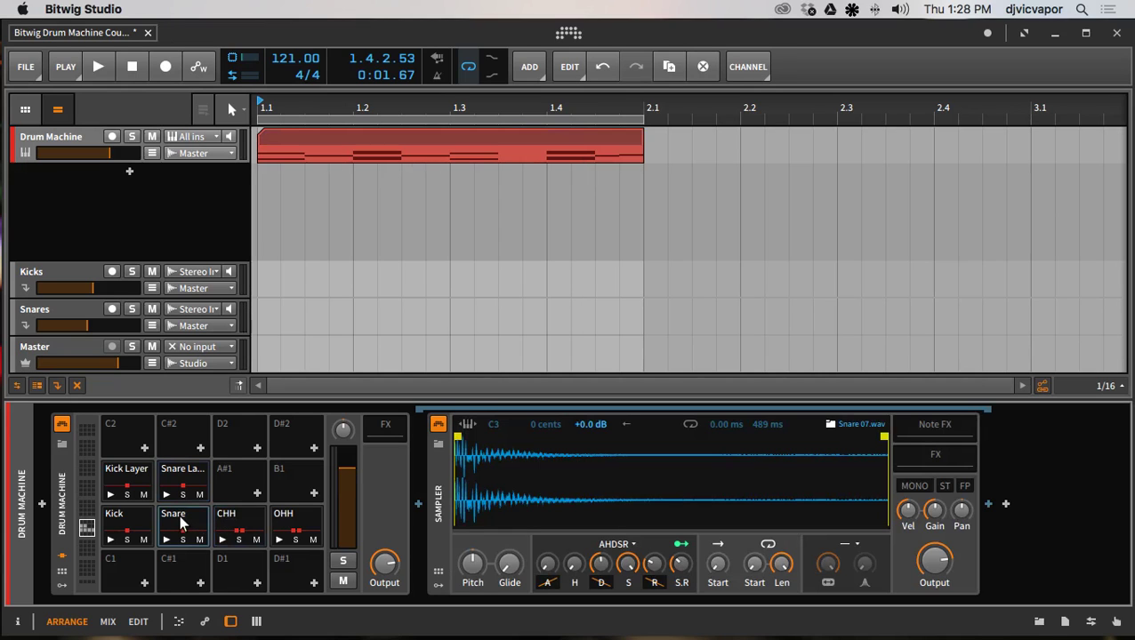
right_click(181, 522)
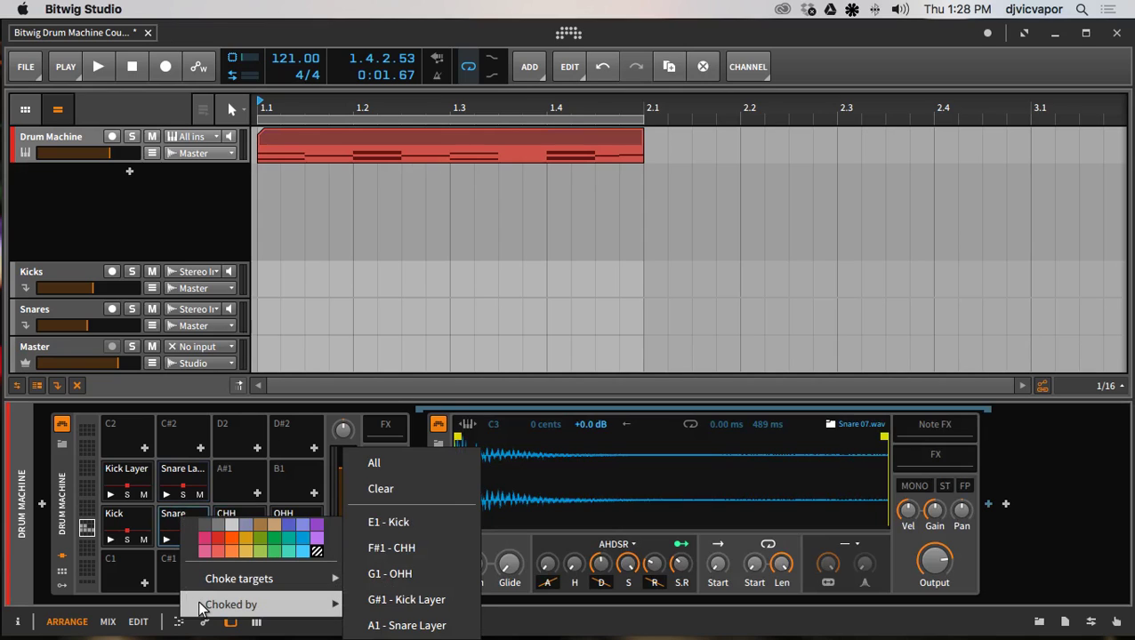
mouse_move(211, 582)
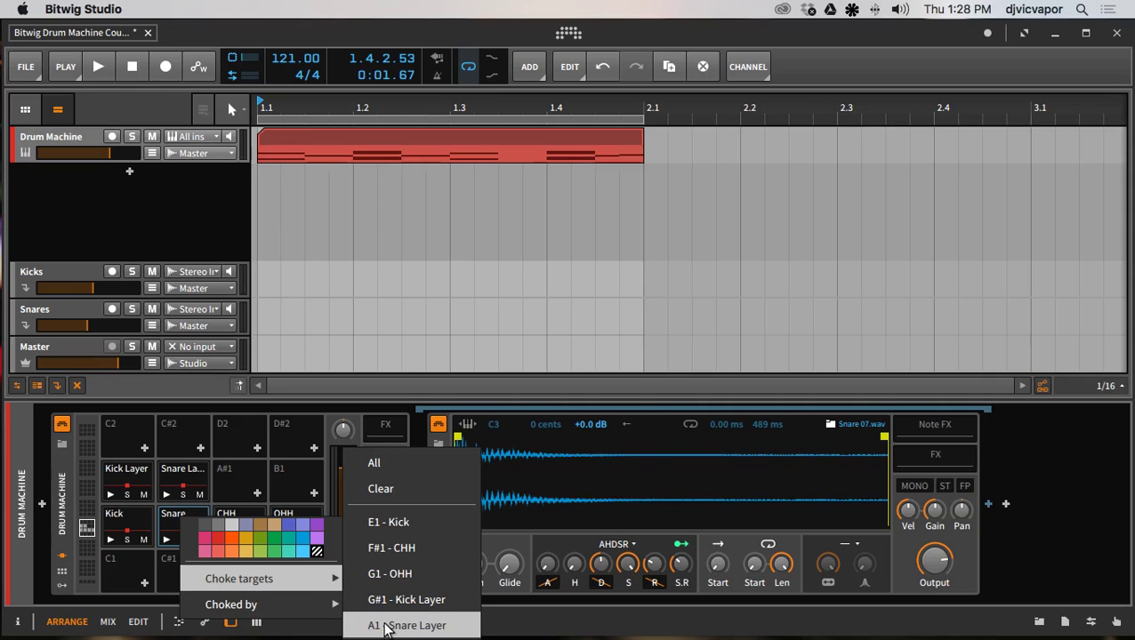
mouse_move(298, 604)
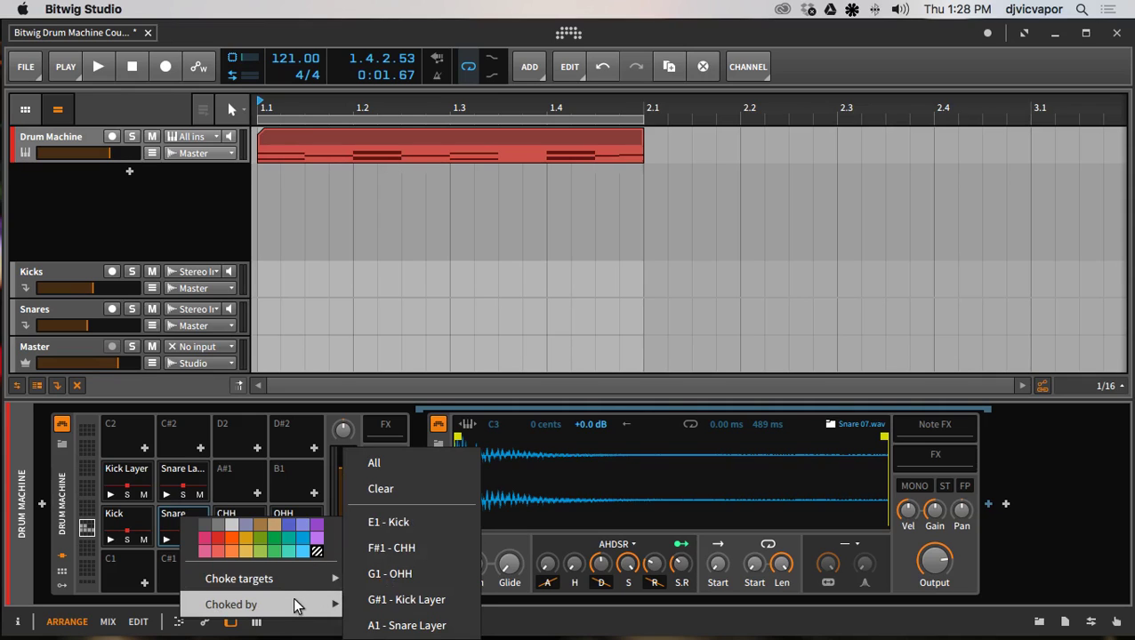
click(395, 575)
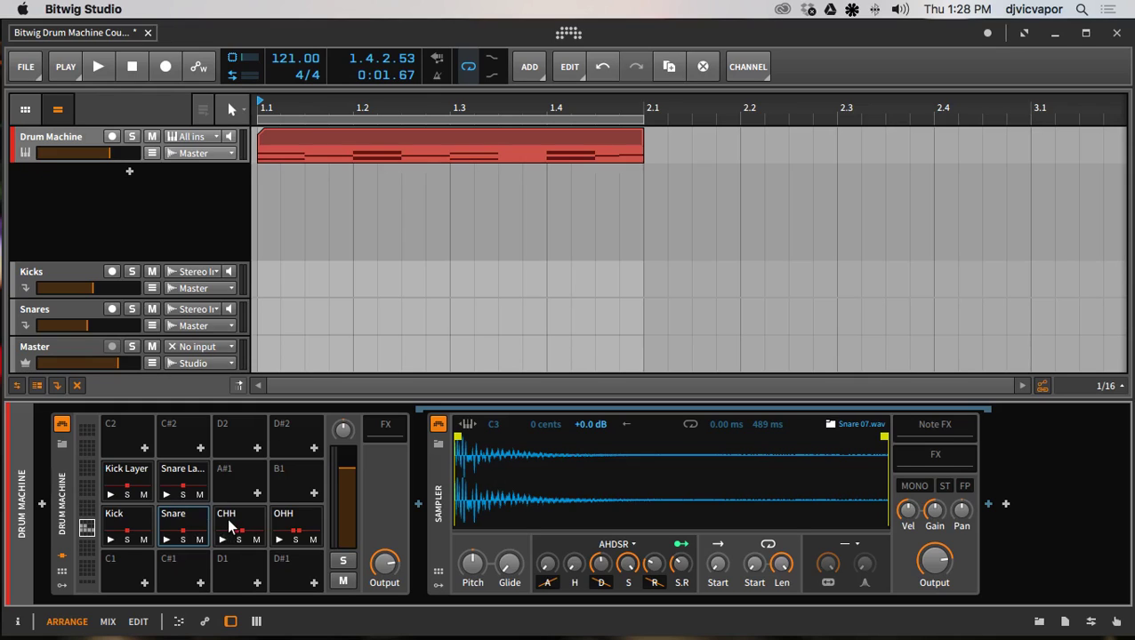
Set the Snare Layer pad to be choked by F#1 - CHH, playing the clip before and after
click(103, 71)
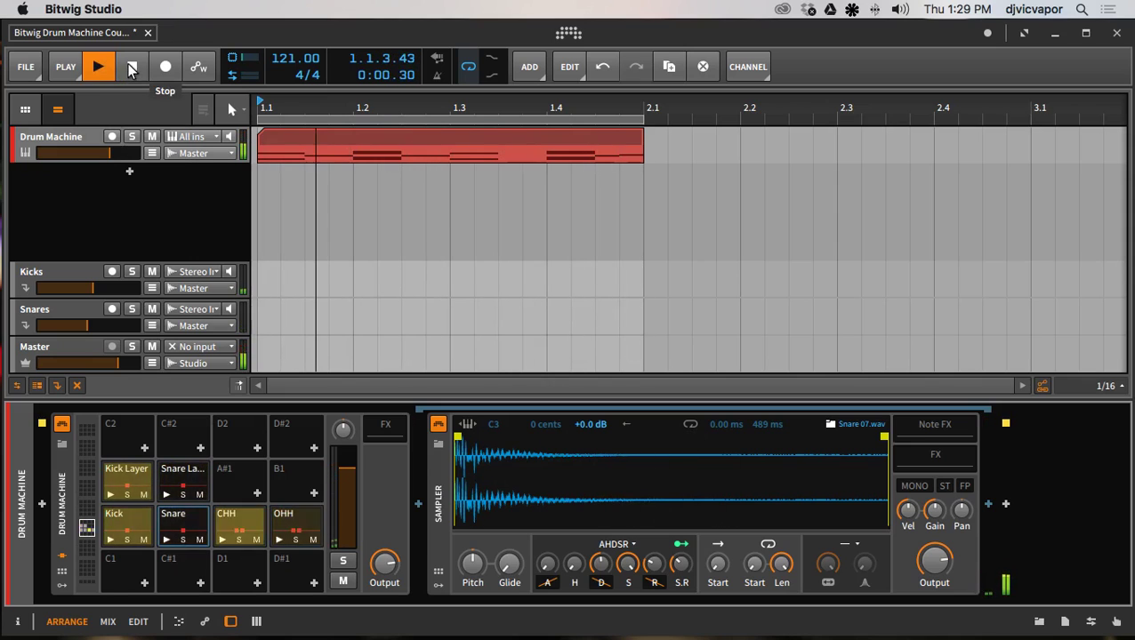
key(space)
click(175, 474)
right_click(175, 474)
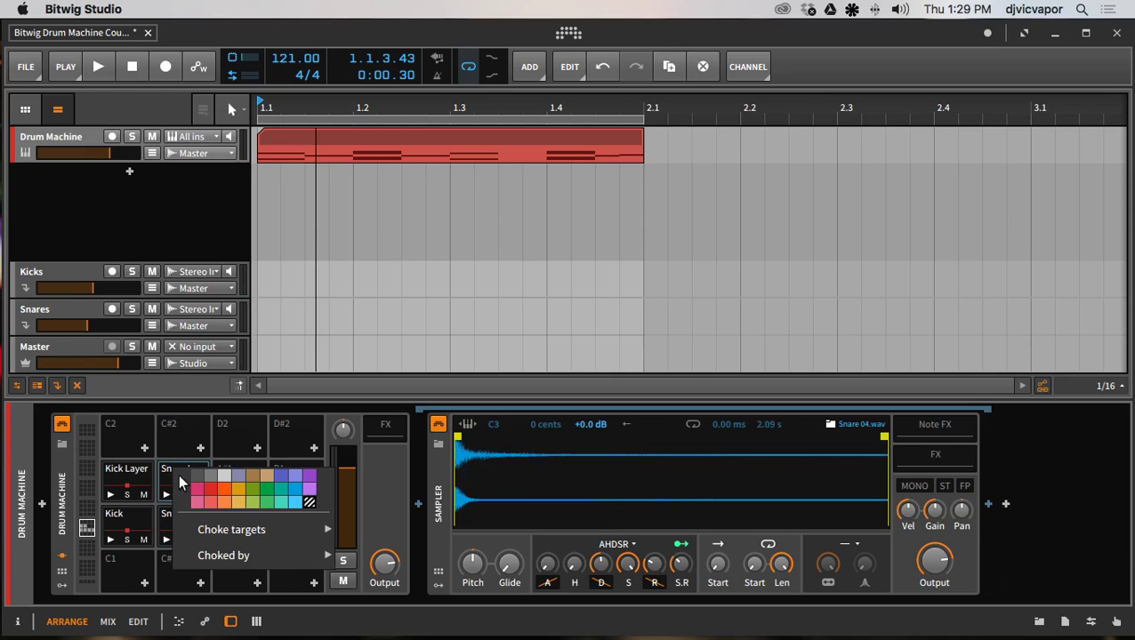
mouse_move(217, 552)
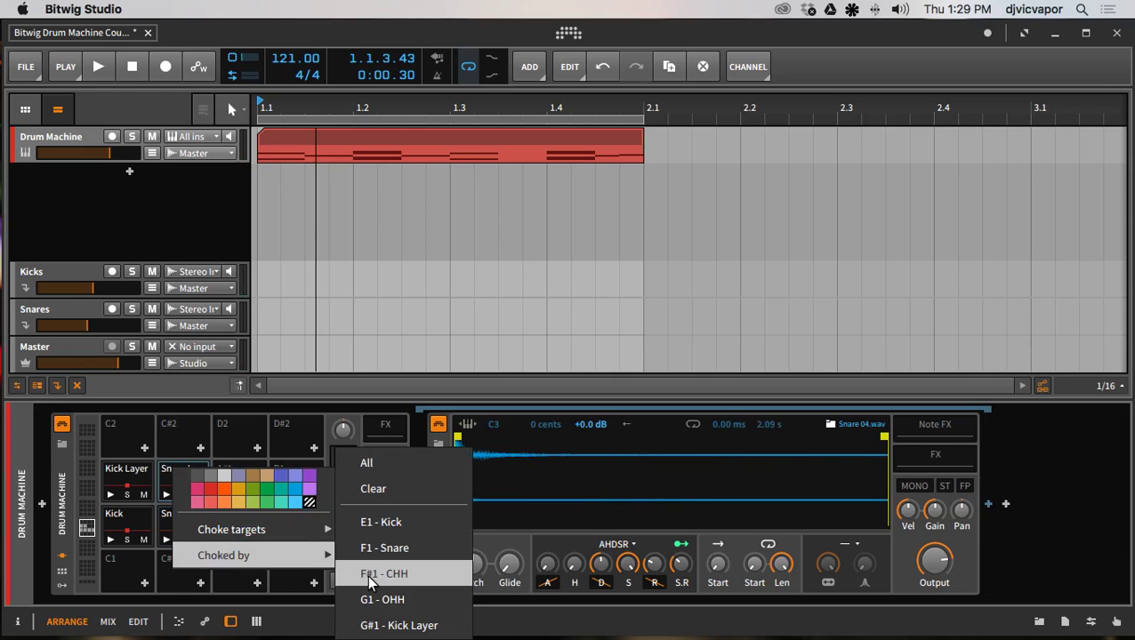
click(371, 577)
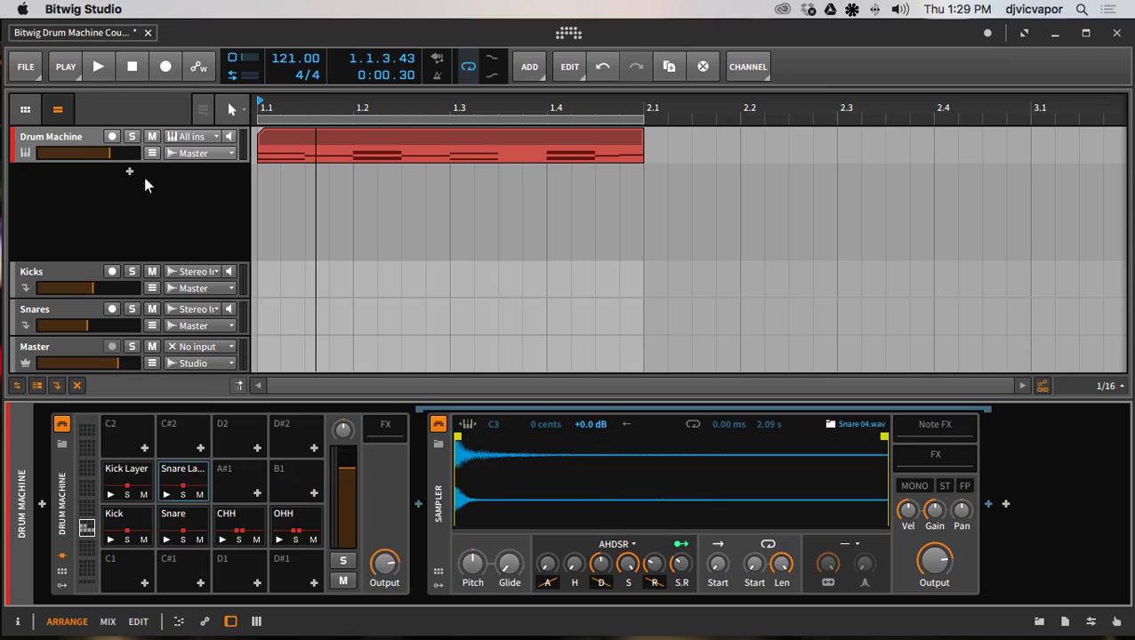
key(space)
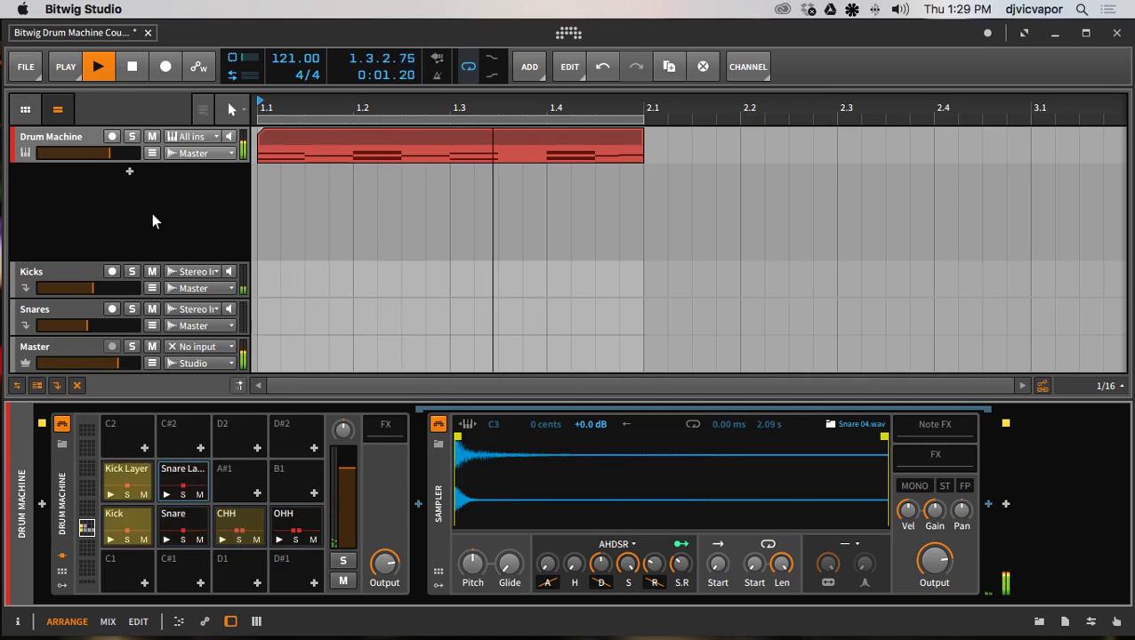
key(space)
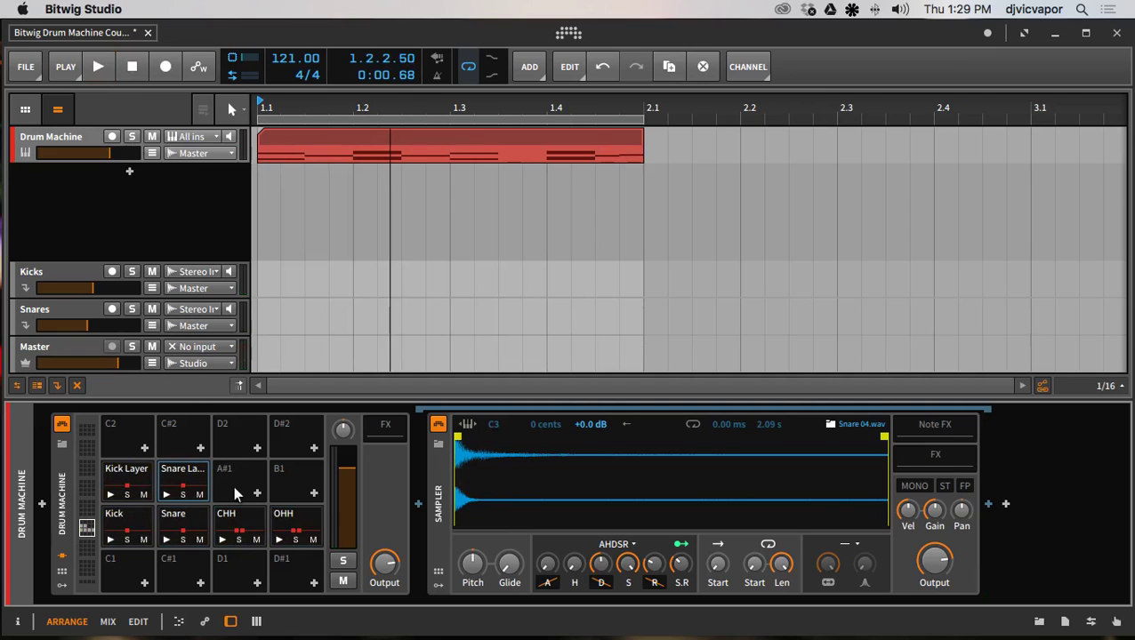
Set the CHH pad to be choked by A1 - Snare Layer
right_click(239, 525)
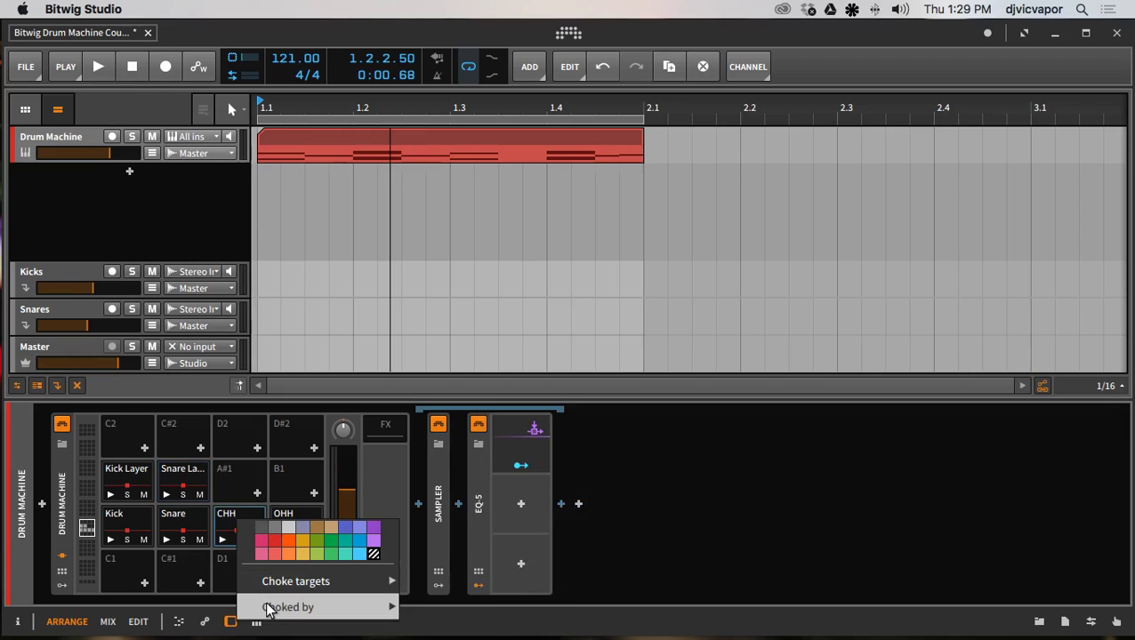
mouse_move(276, 614)
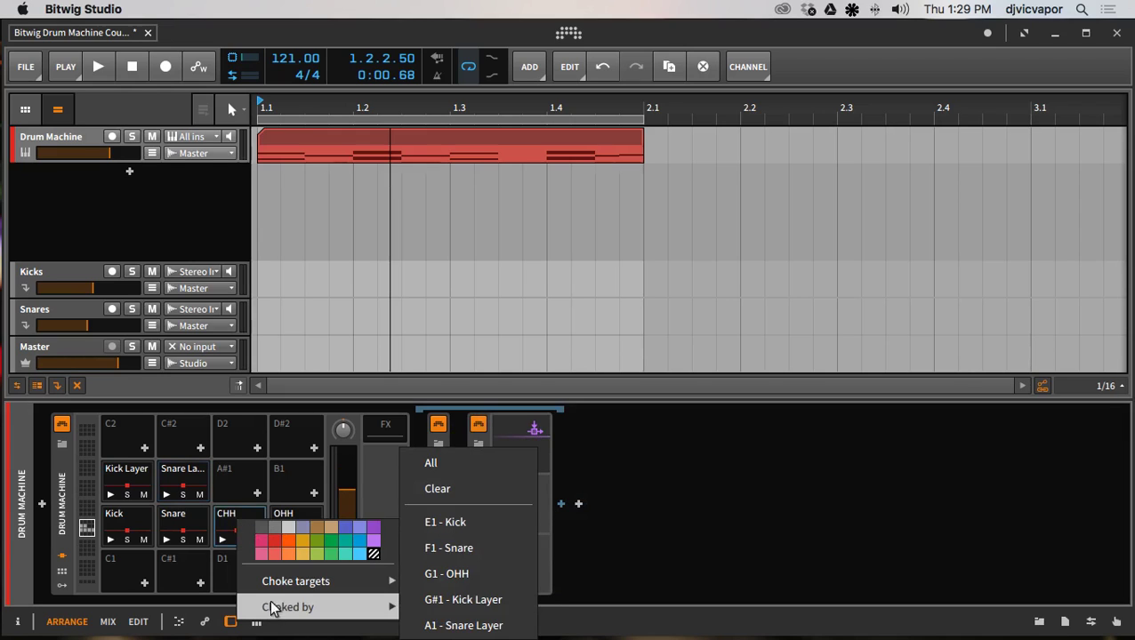
click(463, 625)
click(162, 222)
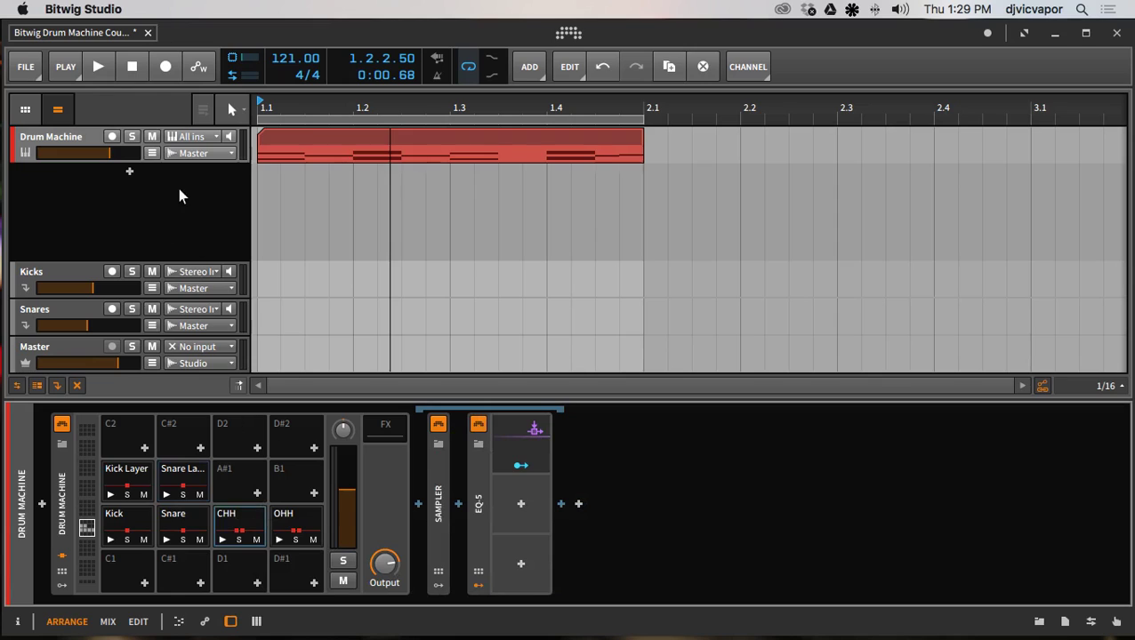
click(183, 211)
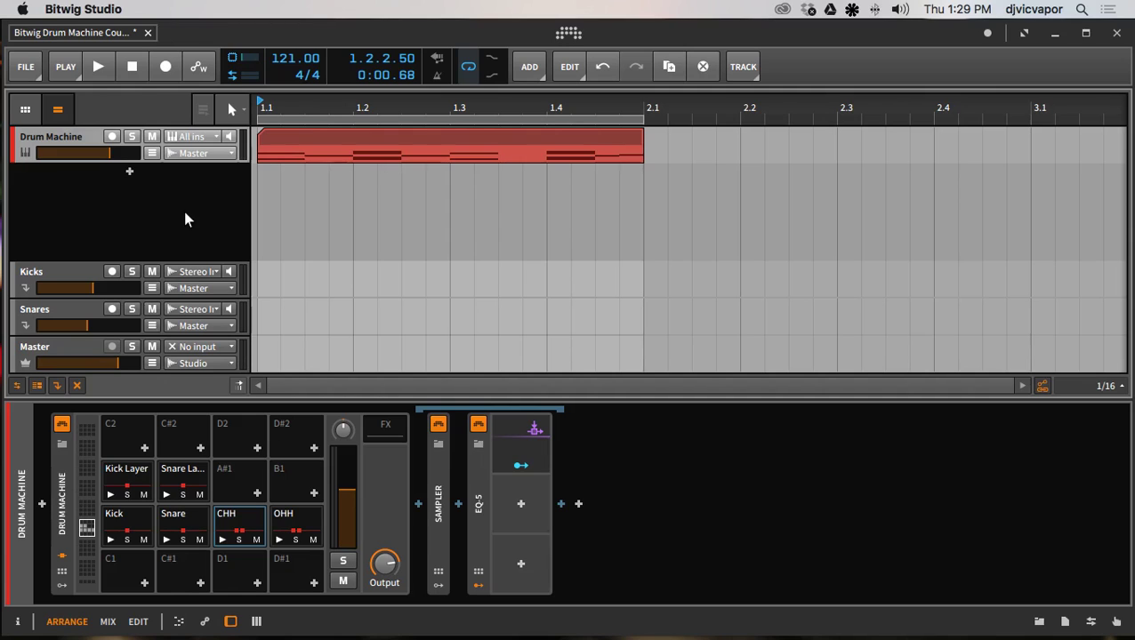
click(79, 135)
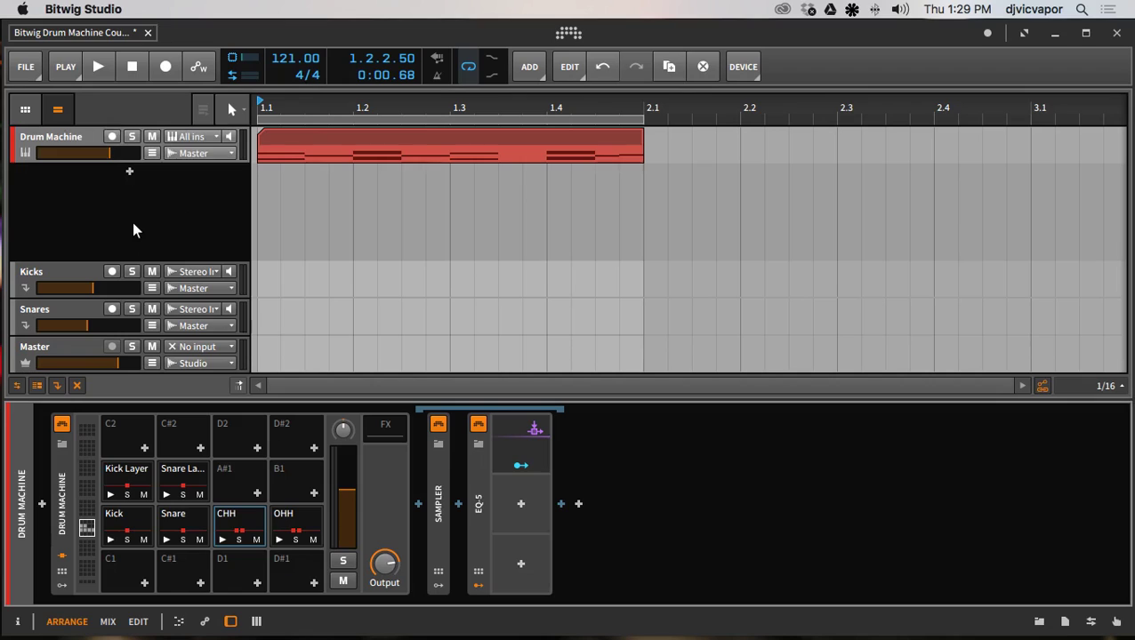